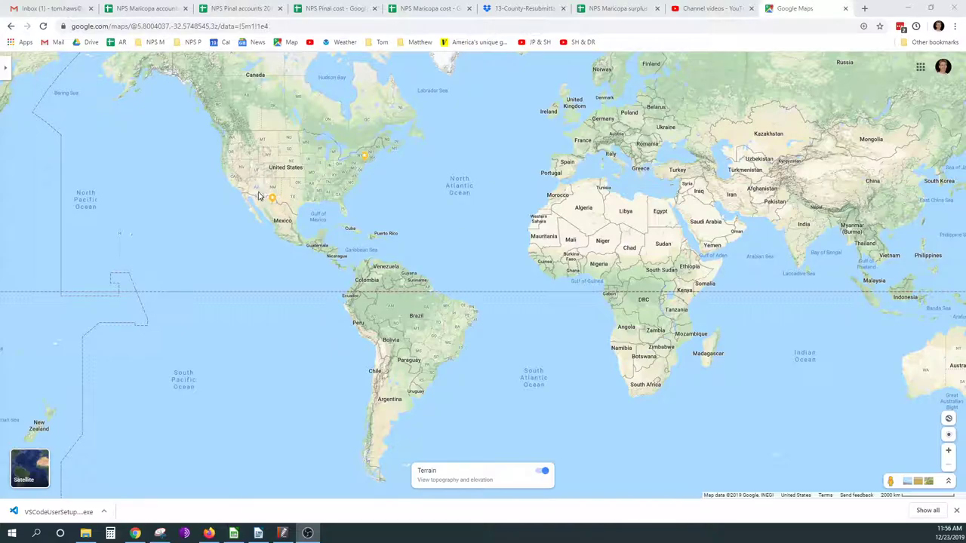
# Zoom from the world map into South Africa and frame False Bay with Fish Hoek and Simon's Town
pyautogui.scroll(3, 634, 387)
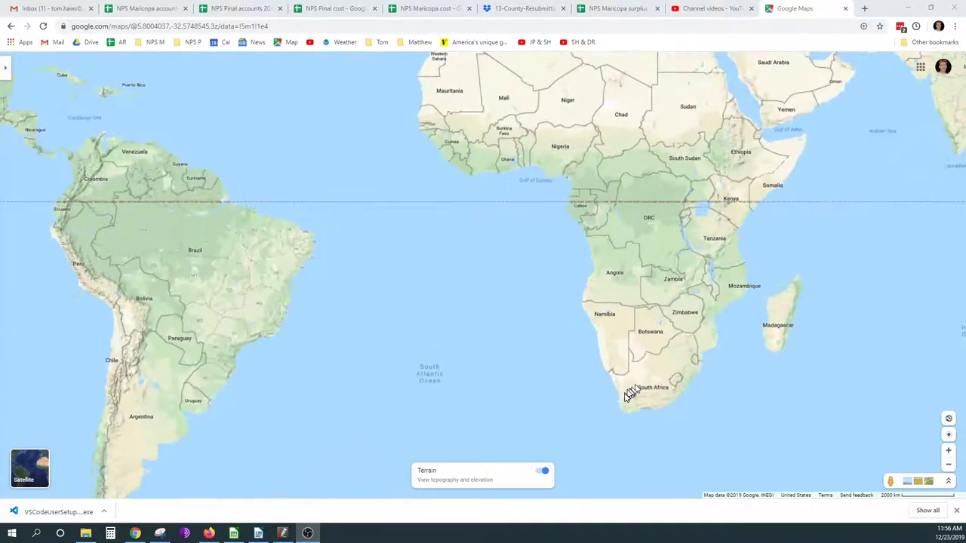
pyautogui.scroll(5, 625, 415)
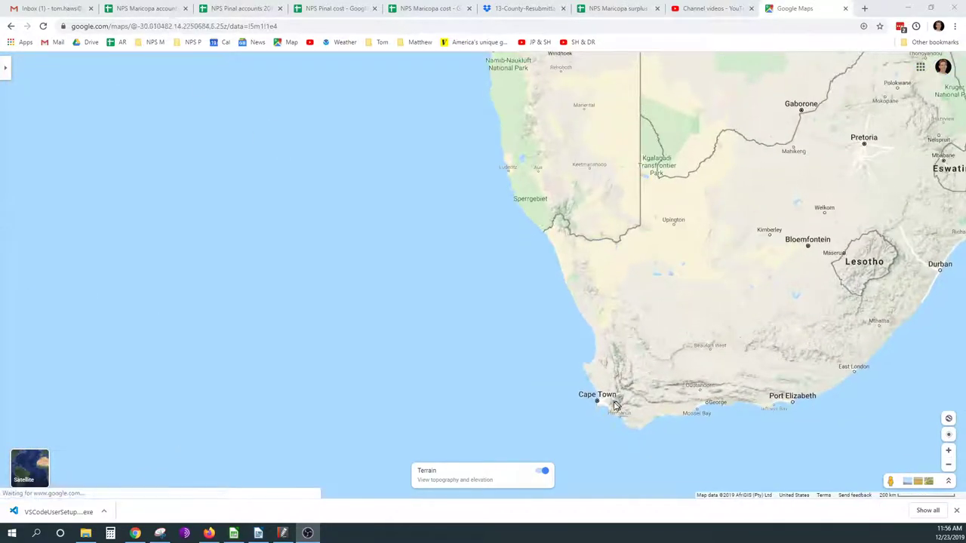
pyautogui.scroll(5, 607, 426)
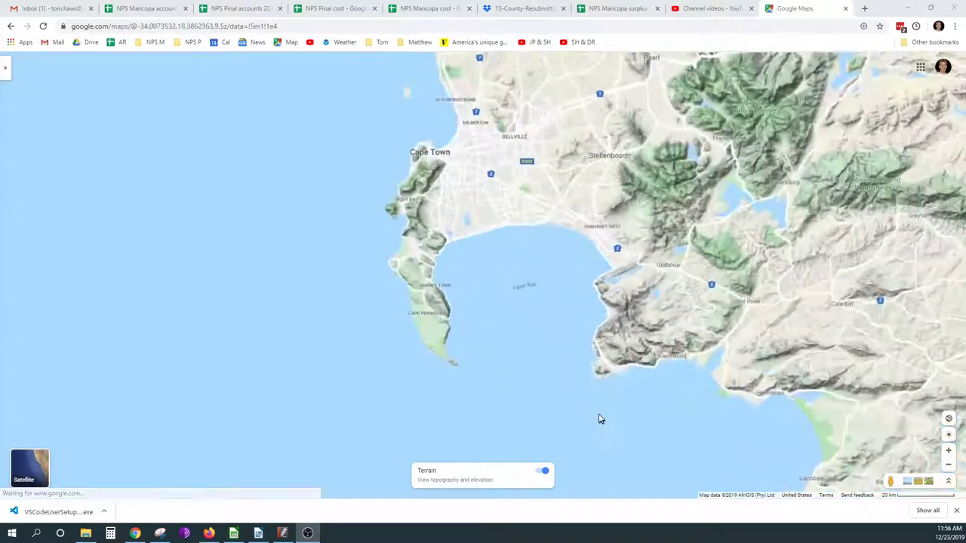
pyautogui.scroll(-2, 438, 189)
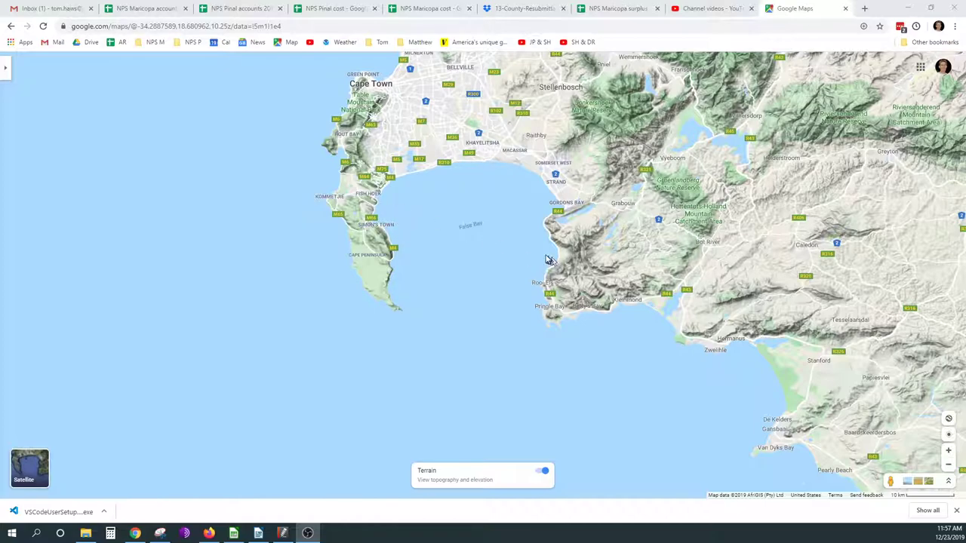
pyautogui.scroll(5, 370, 192)
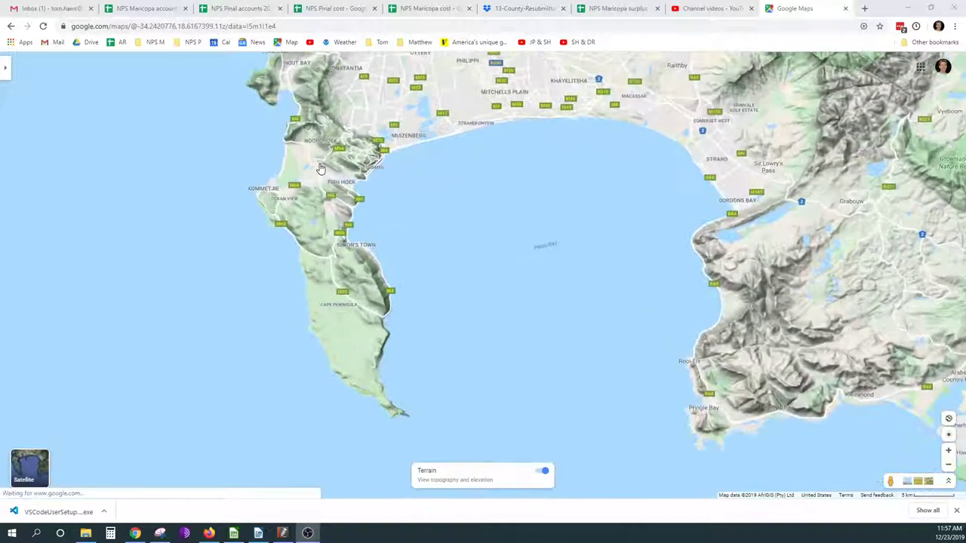
pyautogui.scroll(4, 337, 177)
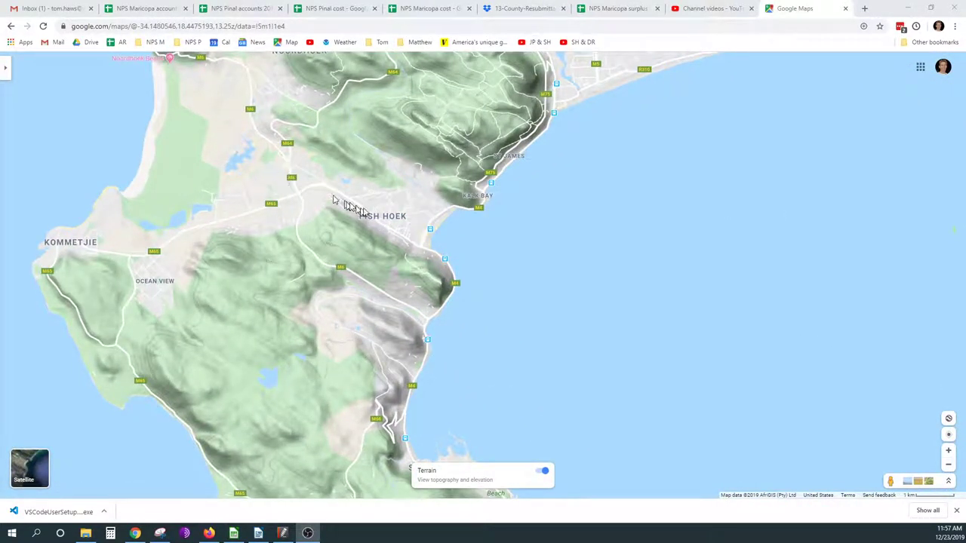
pyautogui.scroll(-1, 407, 226)
pyautogui.scroll(-1, 408, 222)
pyautogui.scroll(3, 399, 162)
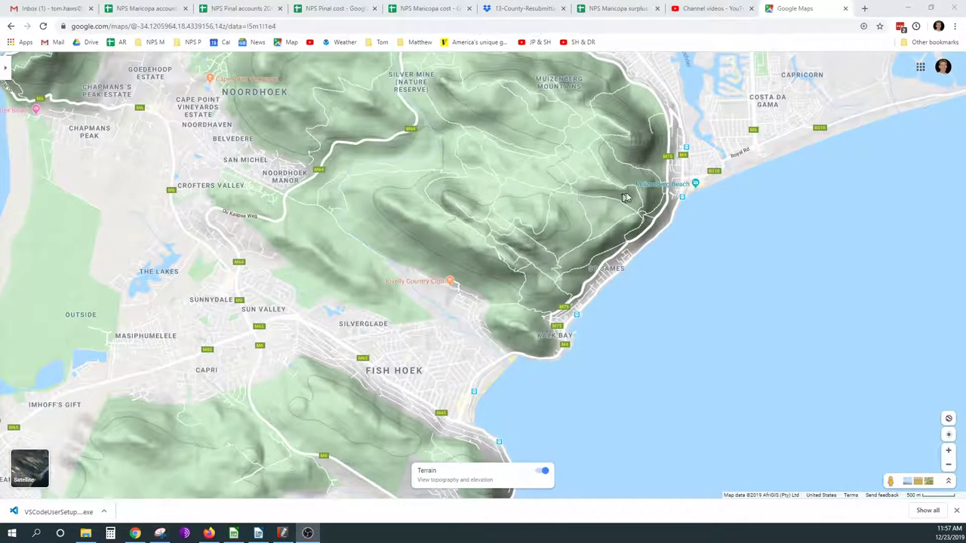
pyautogui.scroll(-2, 460, 102)
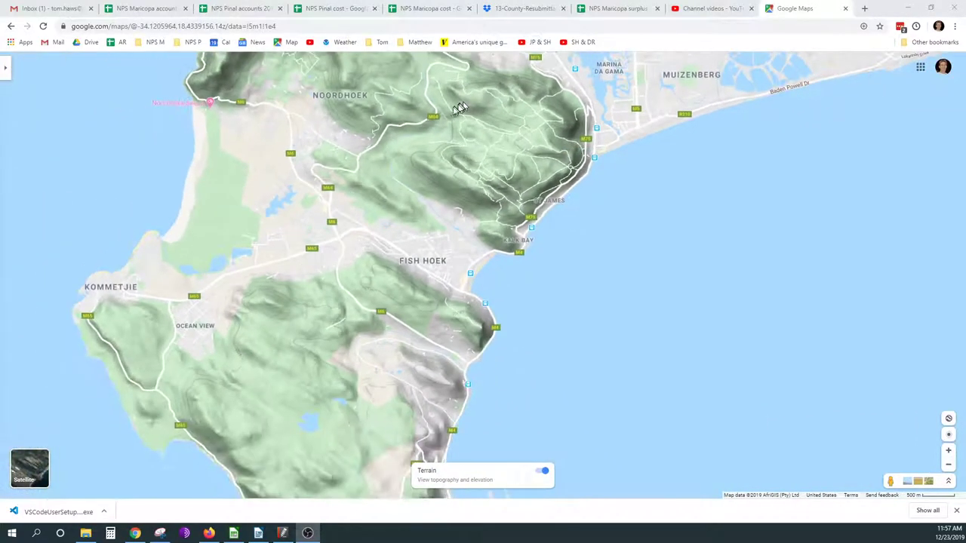
pyautogui.scroll(-3, 384, 188)
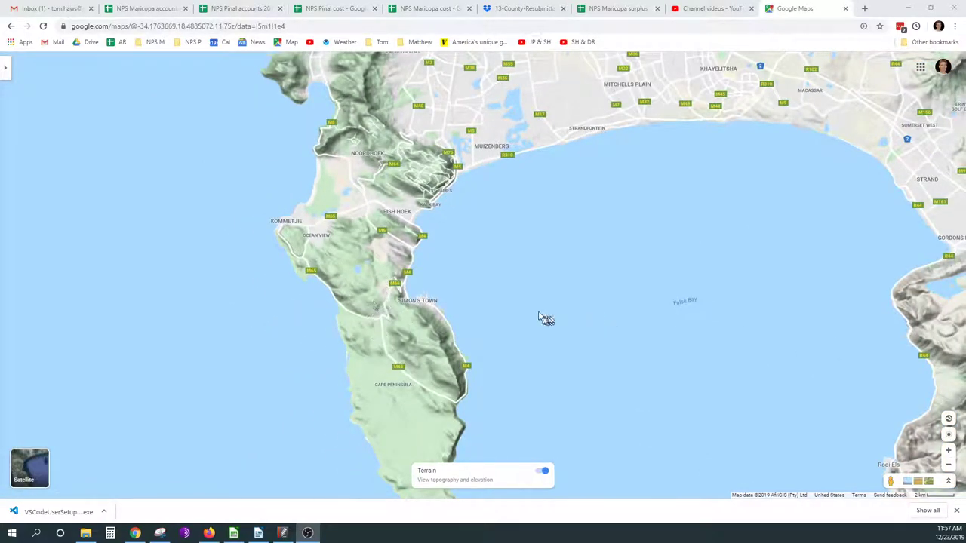
# Zoom in on the Steenbras Nature Reserve shore of eastern False Bay and centre it
pyautogui.scroll(-1, 541, 319)
pyautogui.scroll(4, 693, 356)
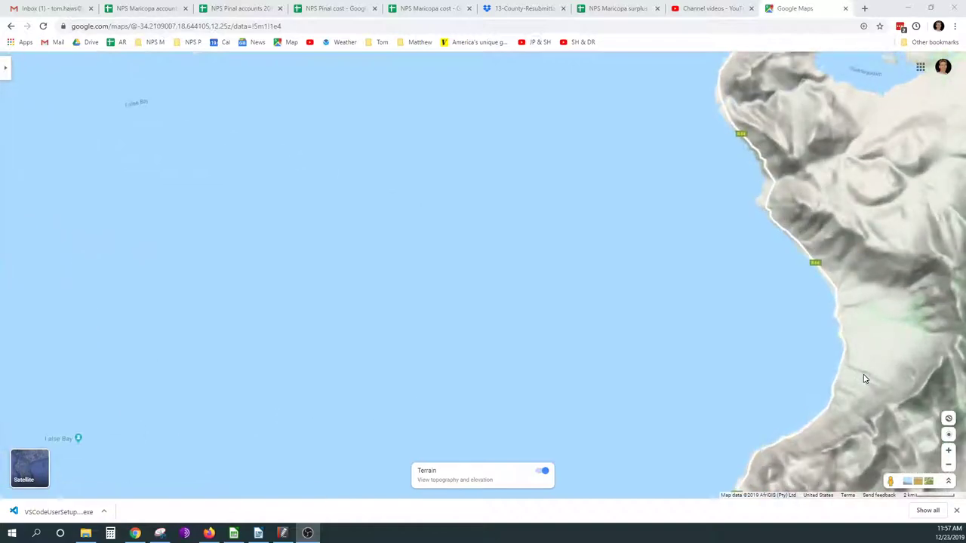
pyautogui.scroll(1, 858, 385)
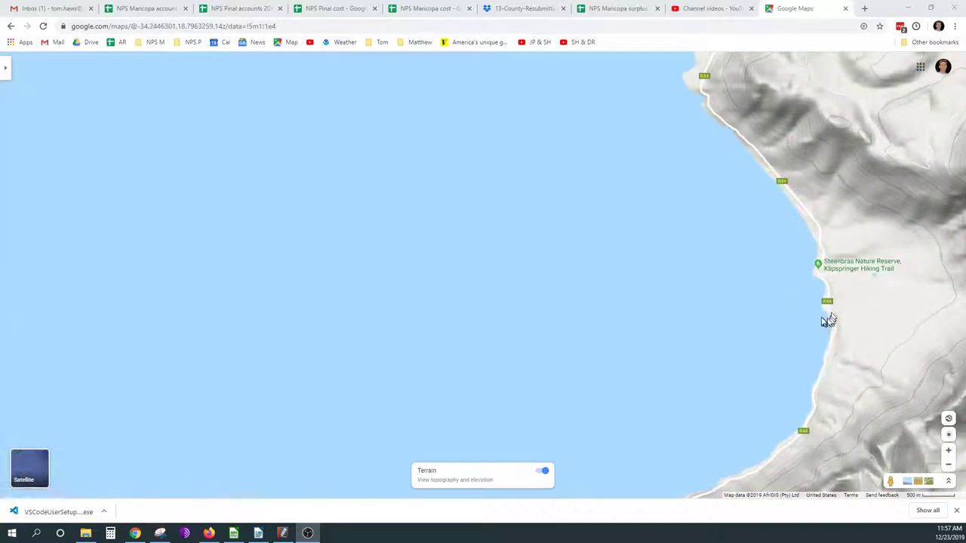
pyautogui.moveTo(839, 325); pyautogui.dragTo(837, 226)
pyautogui.scroll(1, 838, 226)
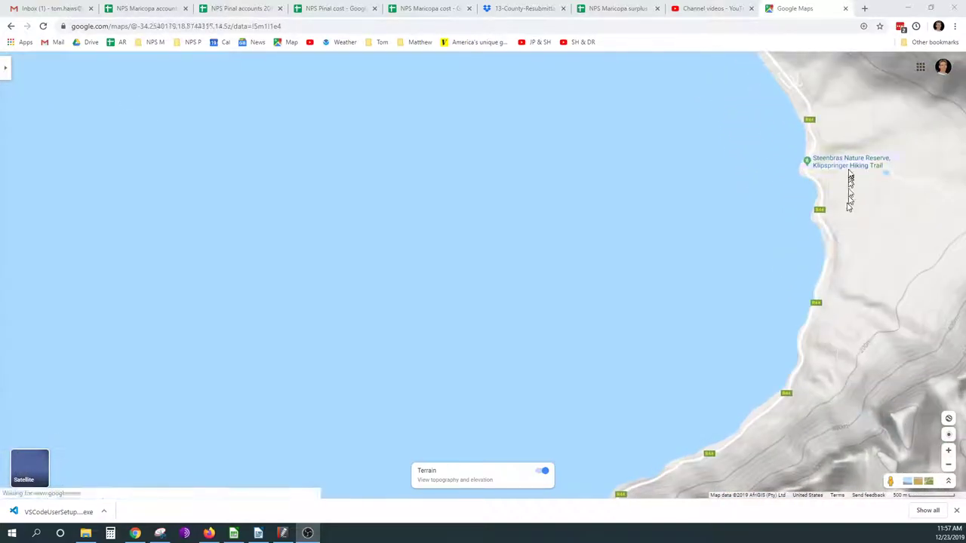
pyautogui.moveTo(844, 169)
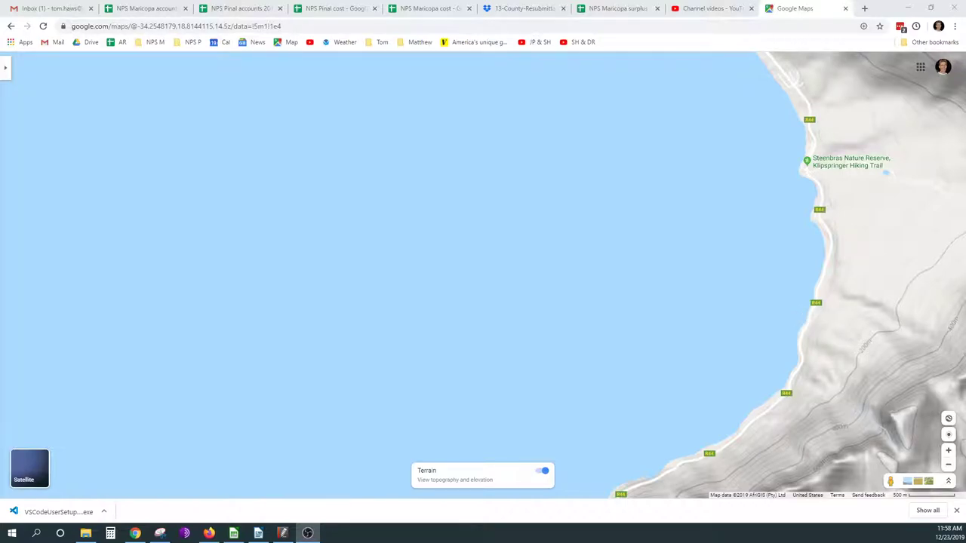
# Open a Street View panorama on the mountainside above Steenbras, facing the ridge and bay
pyautogui.moveTo(867, 250); pyautogui.dragTo(477, 224)
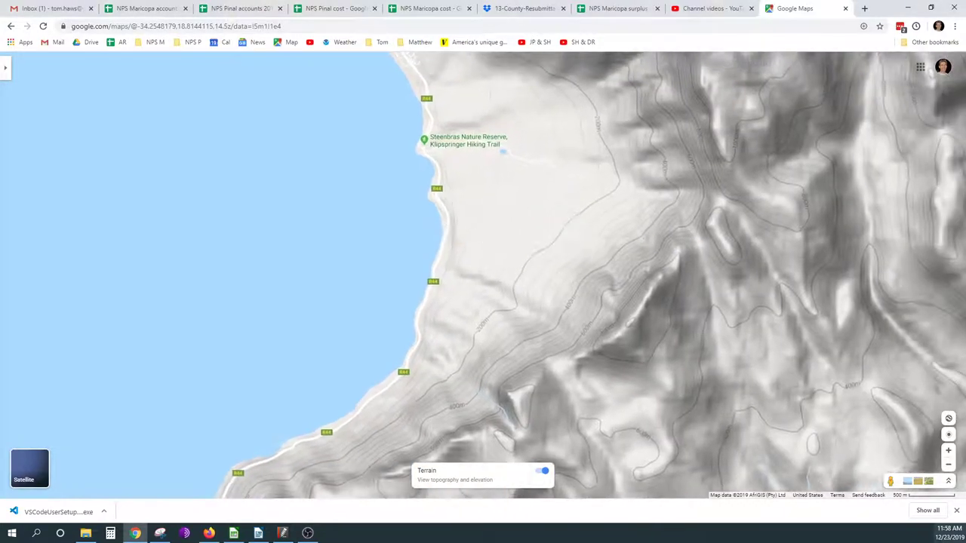
pyautogui.moveTo(886, 479); pyautogui.dragTo(710, 175)
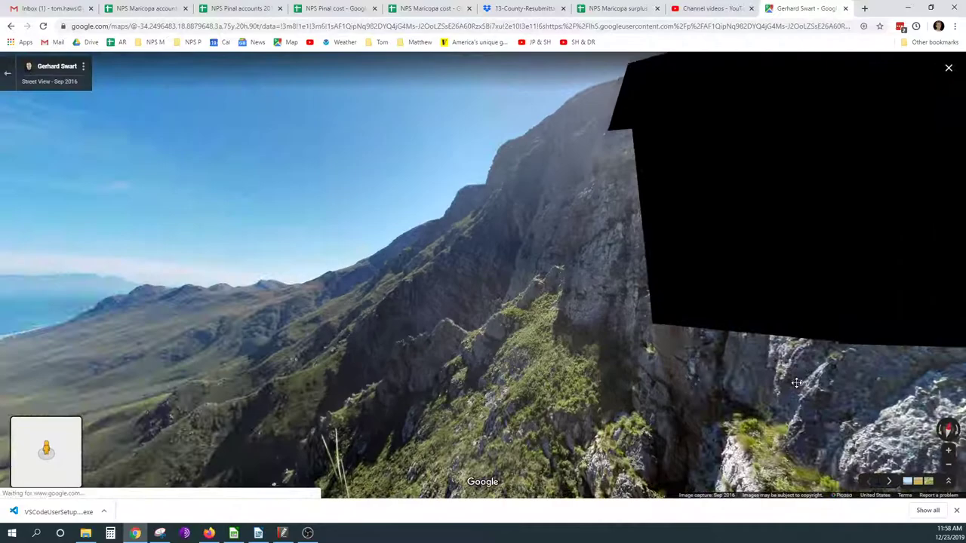
pyautogui.moveTo(270, 354); pyautogui.dragTo(535, 348)
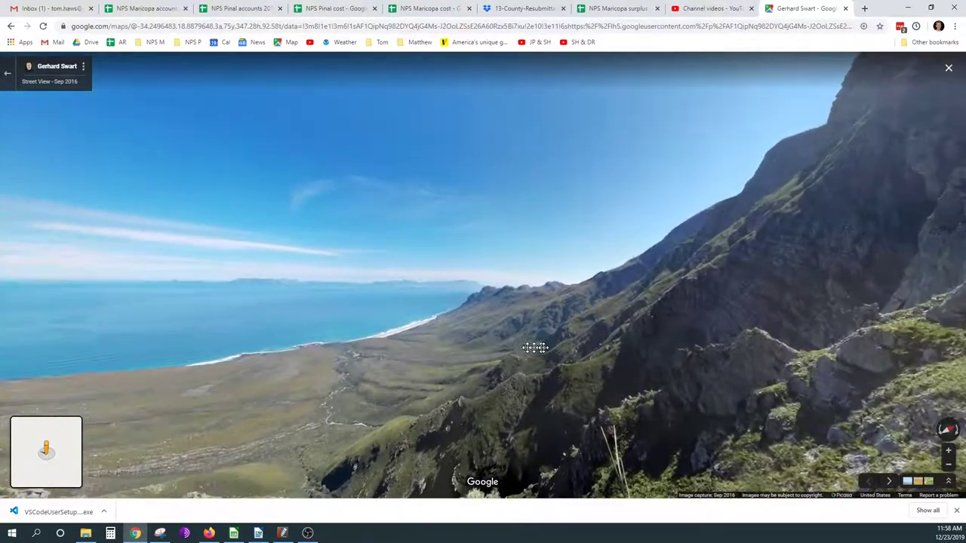
pyautogui.click(481, 294)
# Zoom and rotate the panorama to frame the curving beach and the far-shore mountains
pyautogui.scroll(3, 485, 290)
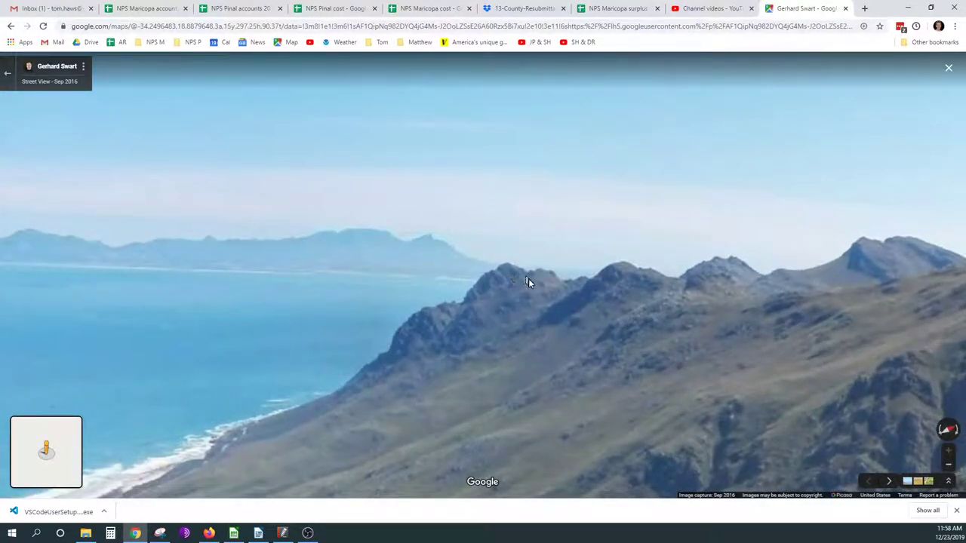
pyautogui.scroll(-3, 509, 294)
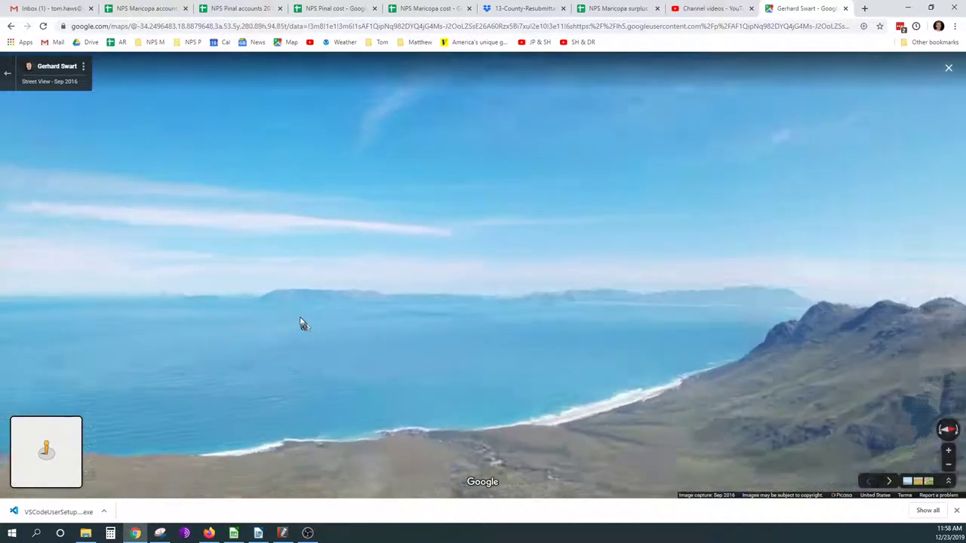
pyautogui.scroll(2, 300, 323)
pyautogui.moveTo(270, 334); pyautogui.dragTo(419, 335)
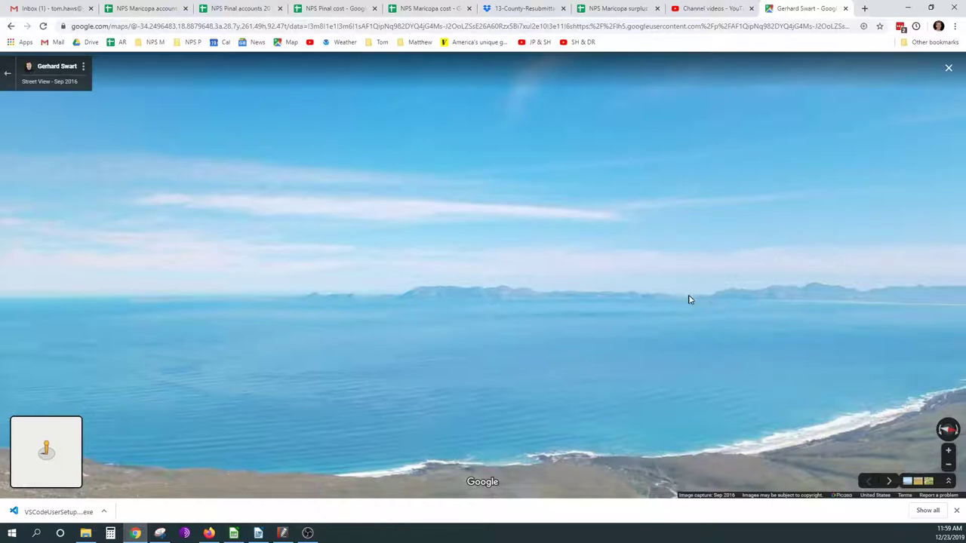
pyautogui.scroll(2, 688, 300)
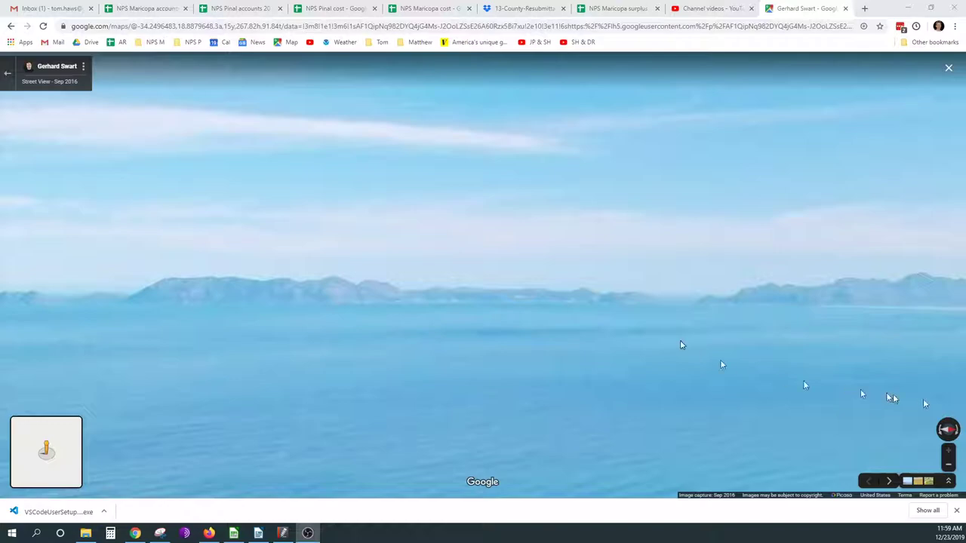
pyautogui.scroll(-3, 470, 289)
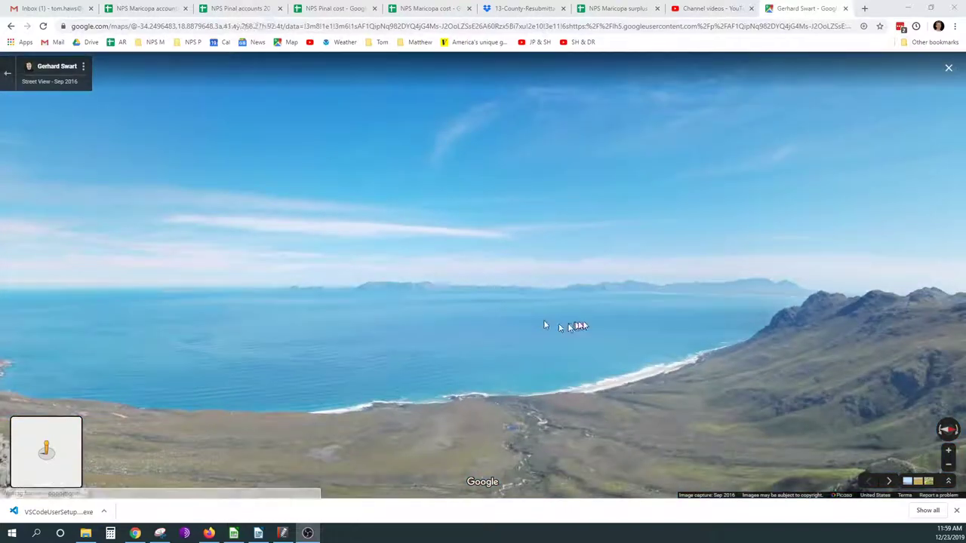
pyautogui.moveTo(606, 320); pyautogui.dragTo(503, 279)
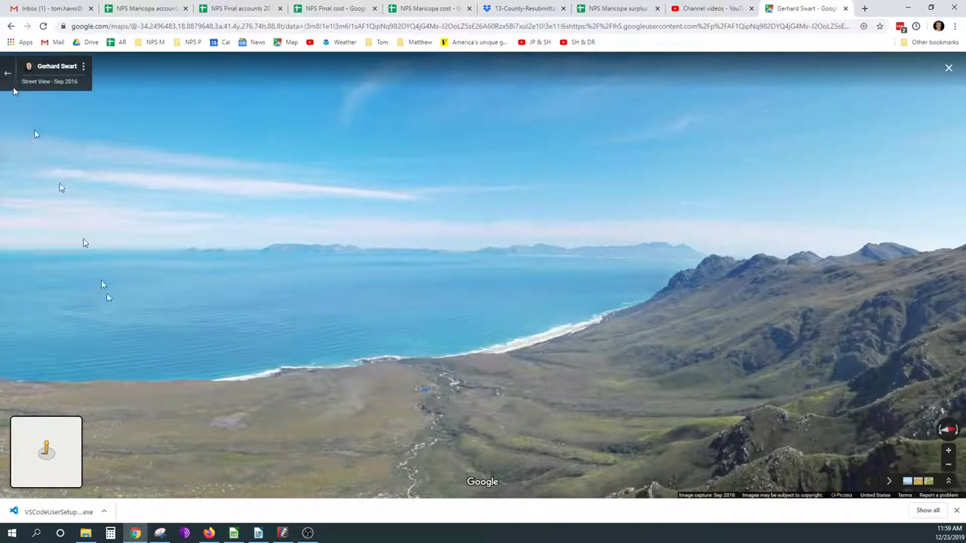
# Take a new snip of a thin strip along the distant mountain horizon
pyautogui.click(160, 532)
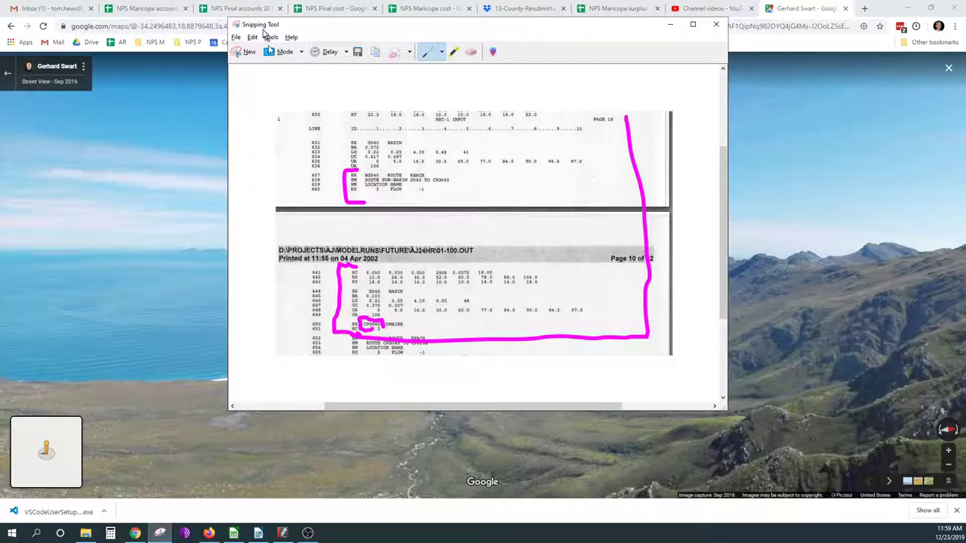
pyautogui.click(239, 50)
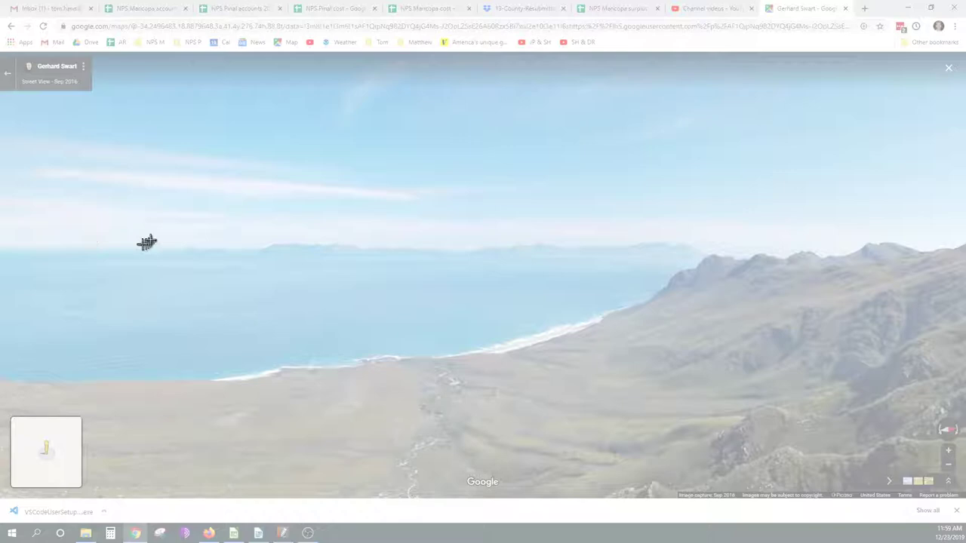
pyautogui.moveTo(150, 238); pyautogui.dragTo(758, 267)
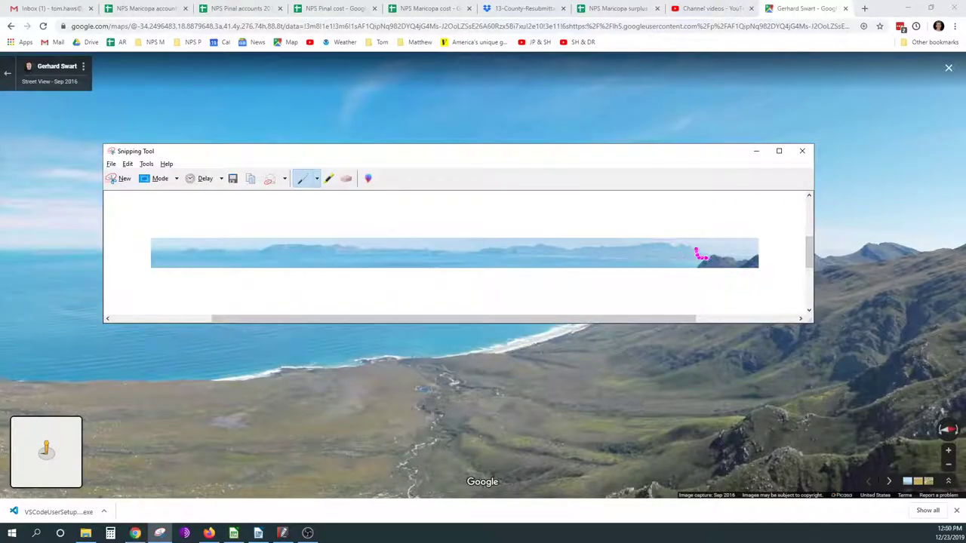
# Move the Snipping Tool window to the top of the screen and exit Street View to the map
pyautogui.moveTo(587, 155); pyautogui.dragTo(599, 148)
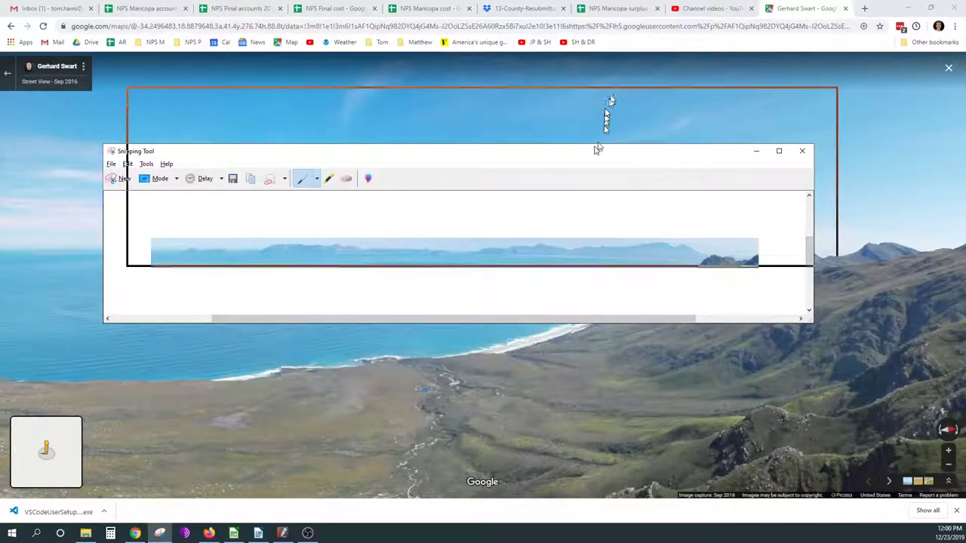
pyautogui.moveTo(611, 101); pyautogui.dragTo(631, 15)
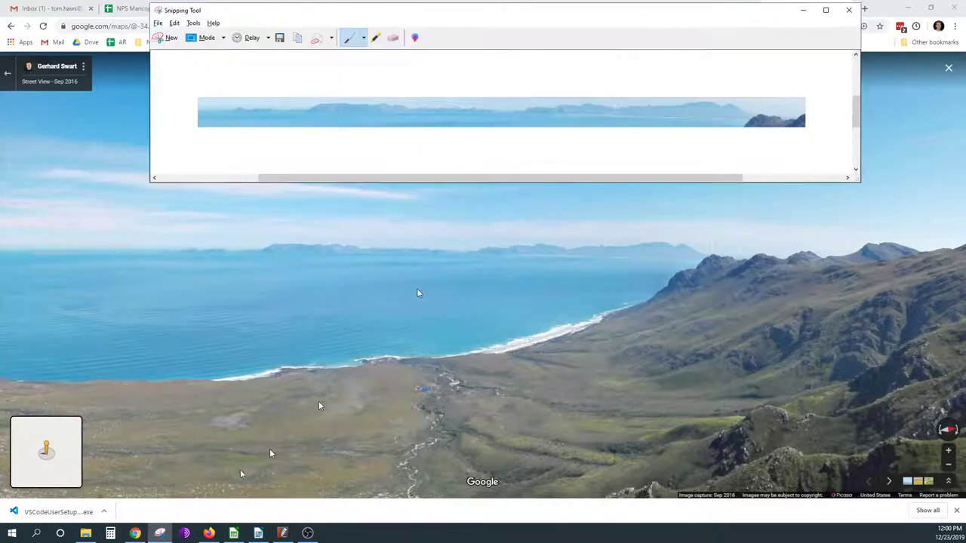
pyautogui.click(6, 75)
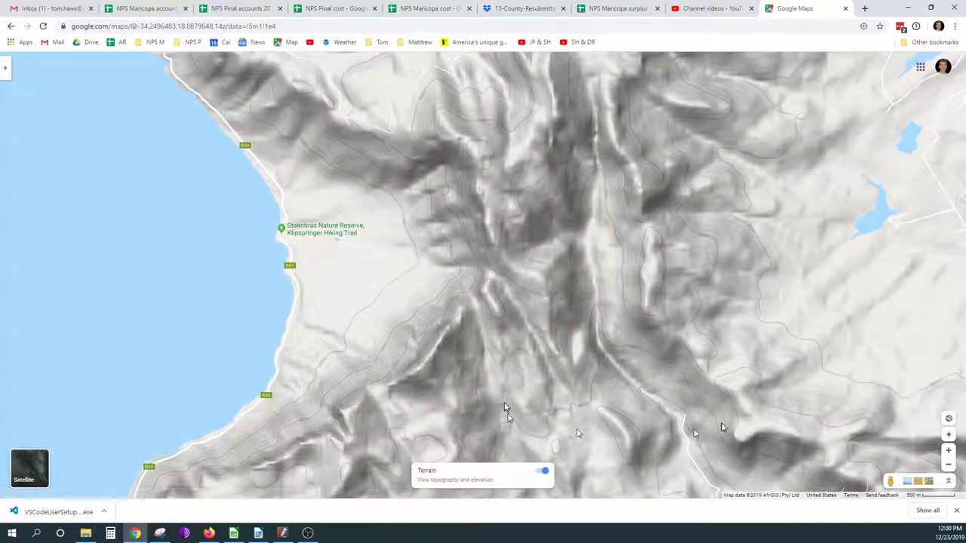
# Enter Street View on the R44 coast road and advance toward the water, facing the distant mountains
pyautogui.moveTo(890, 481); pyautogui.dragTo(287, 296)
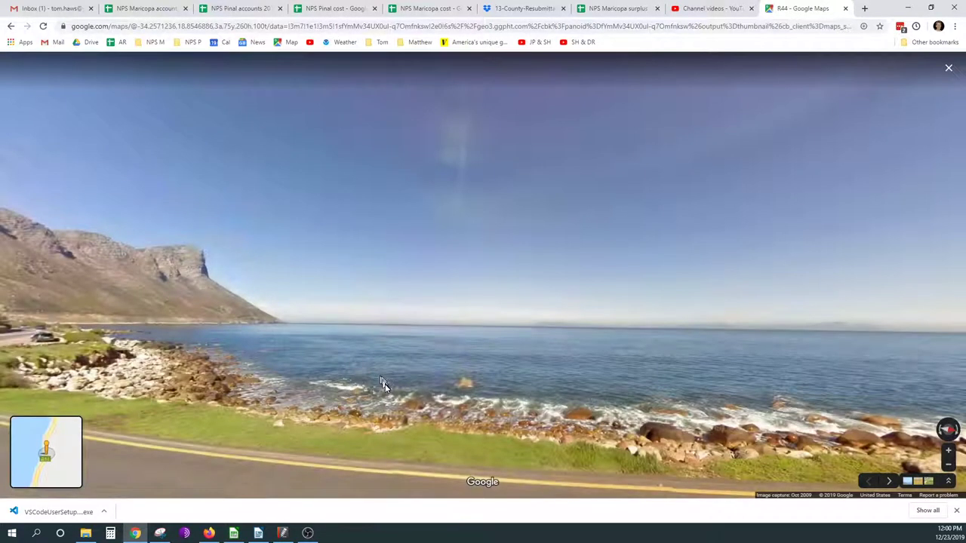
pyautogui.moveTo(540, 407); pyautogui.dragTo(462, 398)
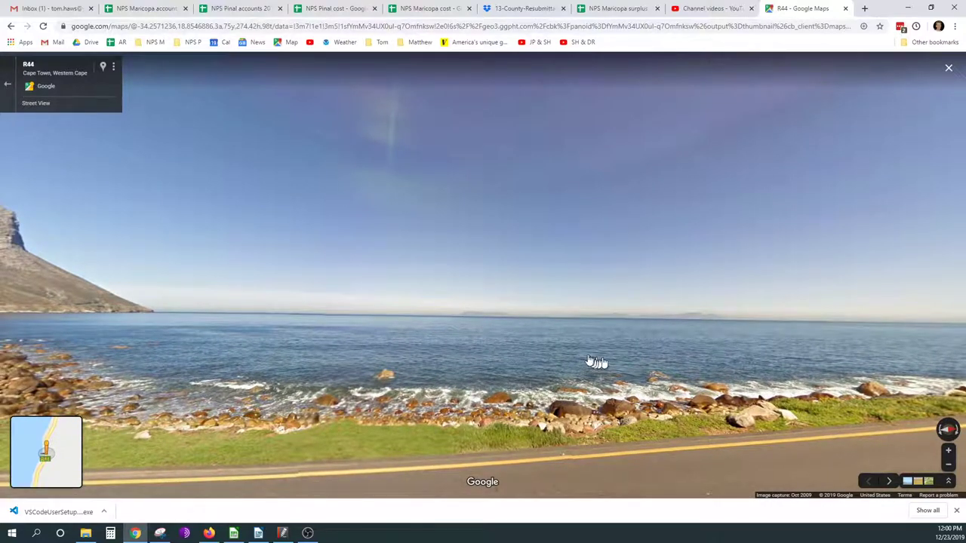
pyautogui.moveTo(596, 362); pyautogui.dragTo(426, 365)
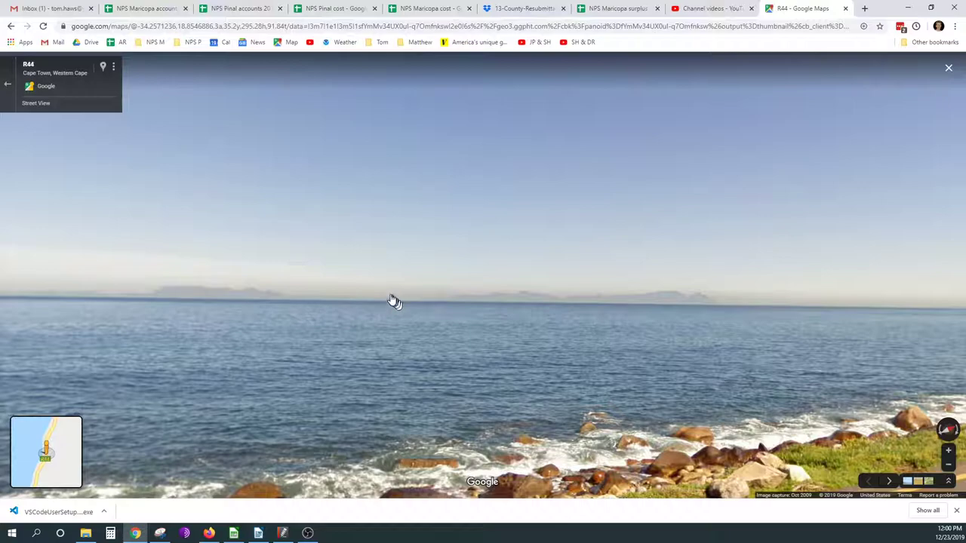
pyautogui.moveTo(195, 309); pyautogui.dragTo(377, 328)
pyautogui.moveTo(158, 329); pyautogui.dragTo(136, 310)
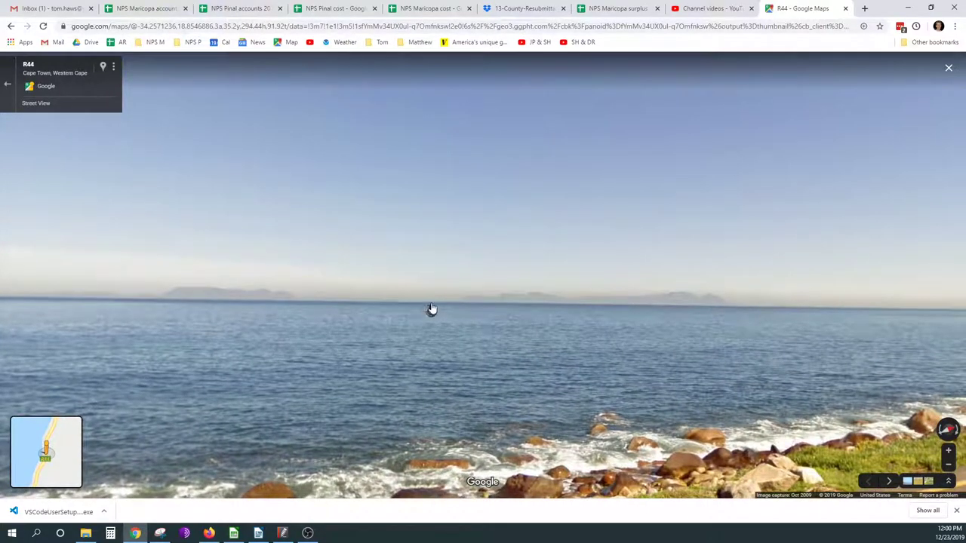
pyautogui.click(387, 309)
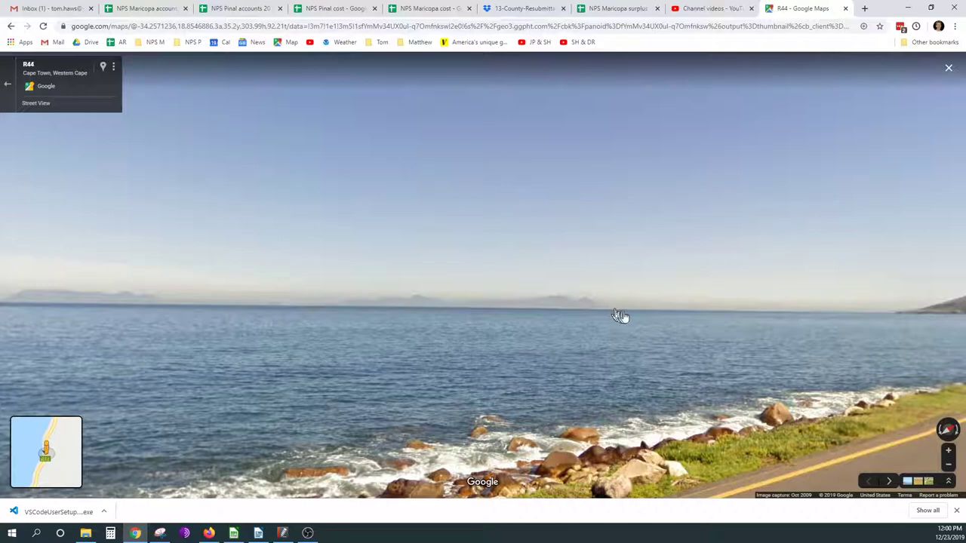
pyautogui.click(498, 329)
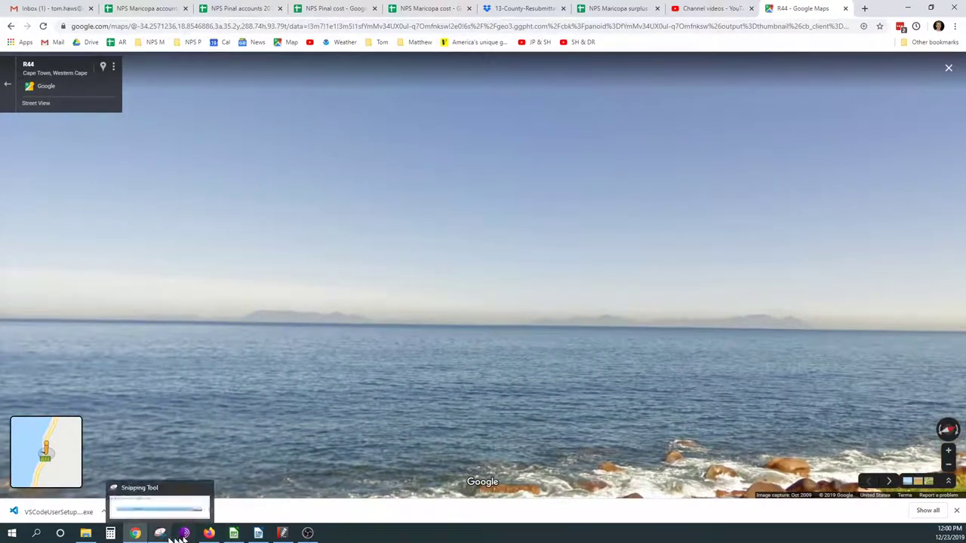
# Restore the horizon snip over the beach Street View and lower it toward the sea horizon
pyautogui.click(166, 499)
pyautogui.click(331, 398)
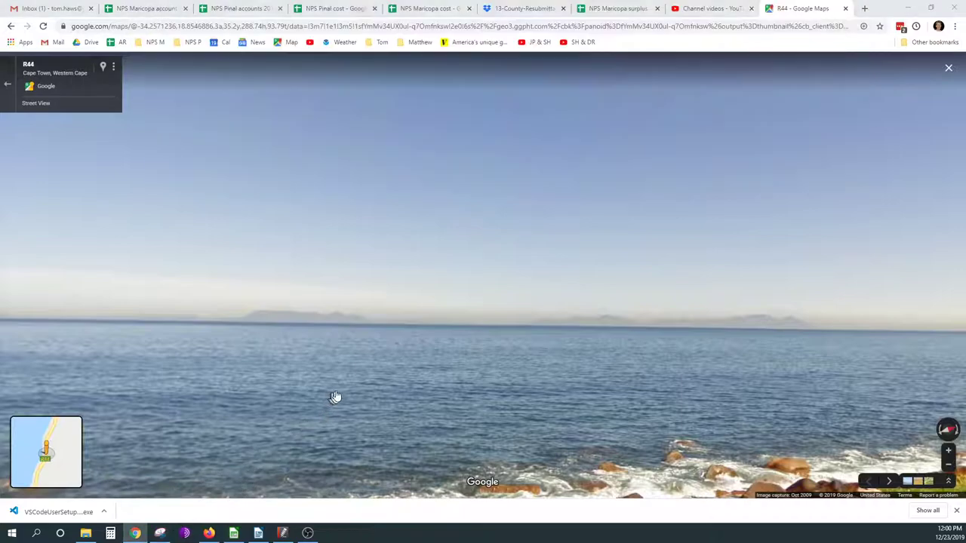
pyautogui.moveTo(334, 397); pyautogui.dragTo(380, 366)
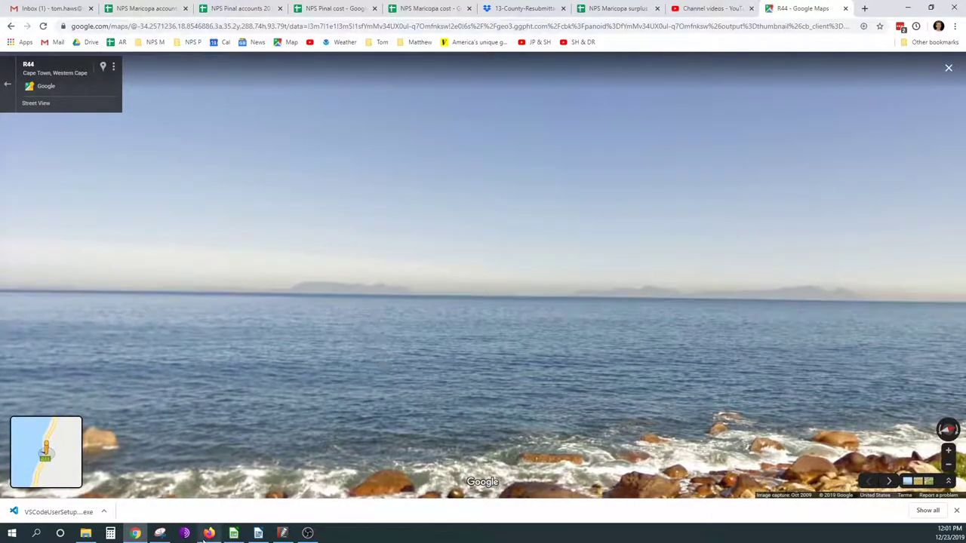
pyautogui.click(159, 534)
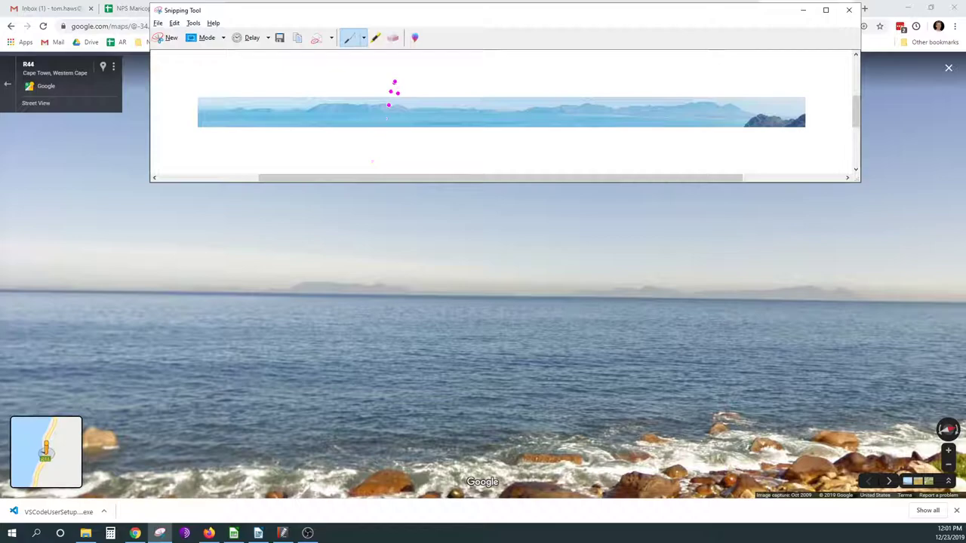
pyautogui.moveTo(489, 20); pyautogui.dragTo(488, 100)
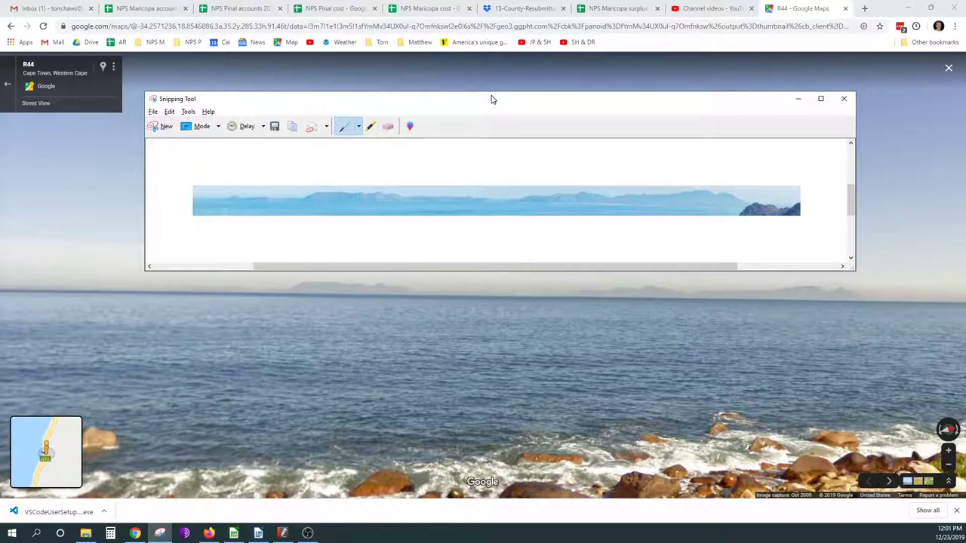
# Nudge the snip right so its mountain profile matches the peaks in the beach view
pyautogui.moveTo(491, 99); pyautogui.dragTo(537, 108)
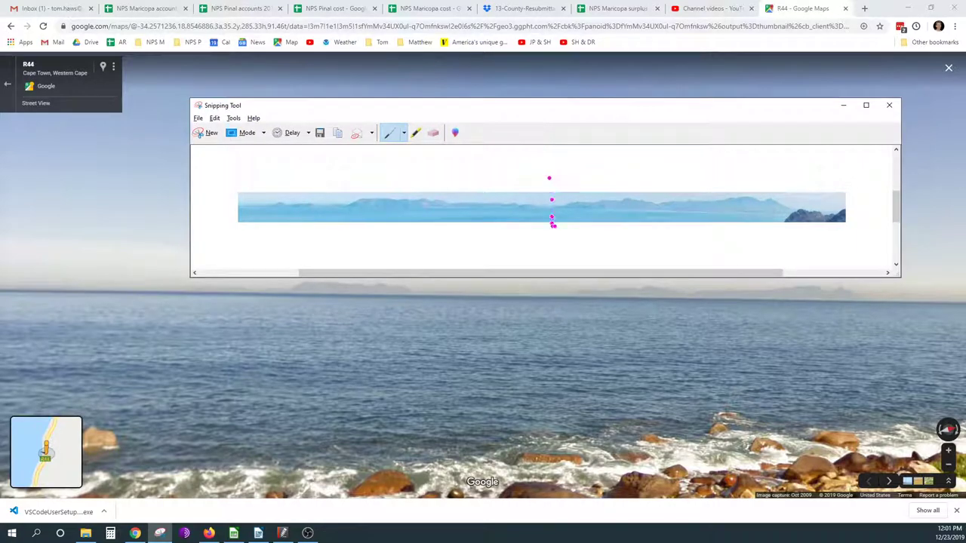